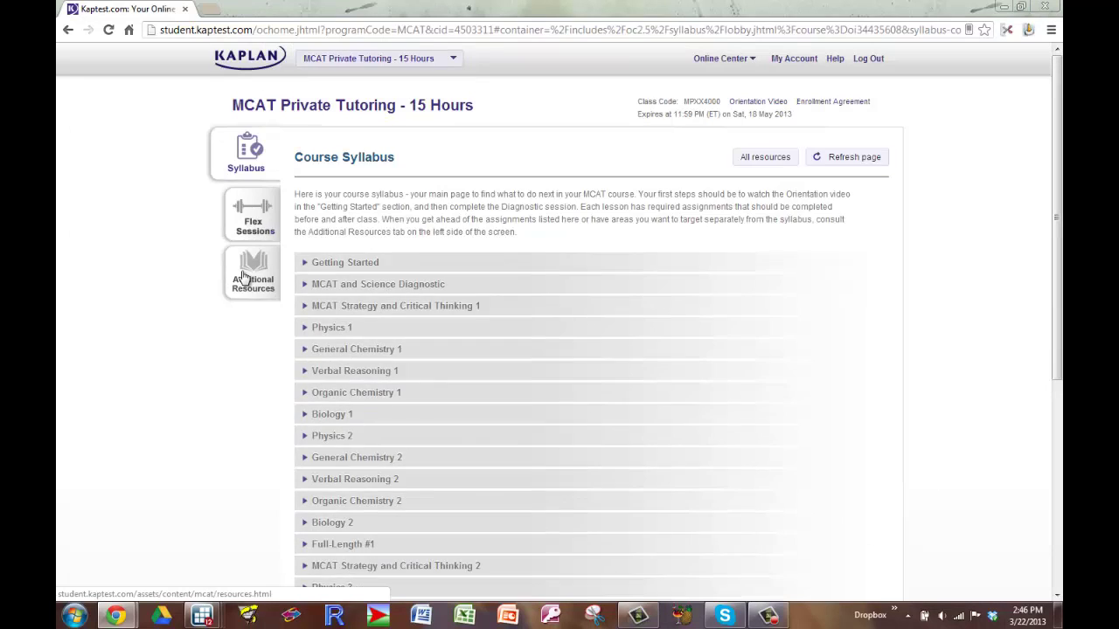
- Open the Subject Tests list from the course's Additional Resources
{"action": "left_click", "coordinate": [245, 277]}
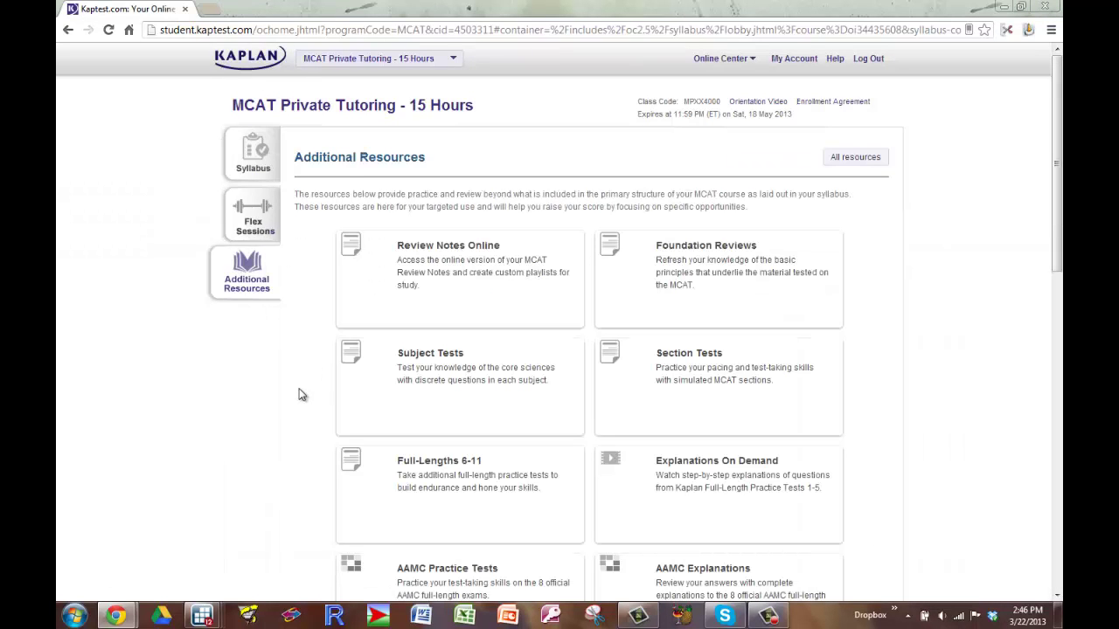
{"action": "scroll", "coordinate": [299, 395], "scroll_direction": "down", "scroll_amount": 2}
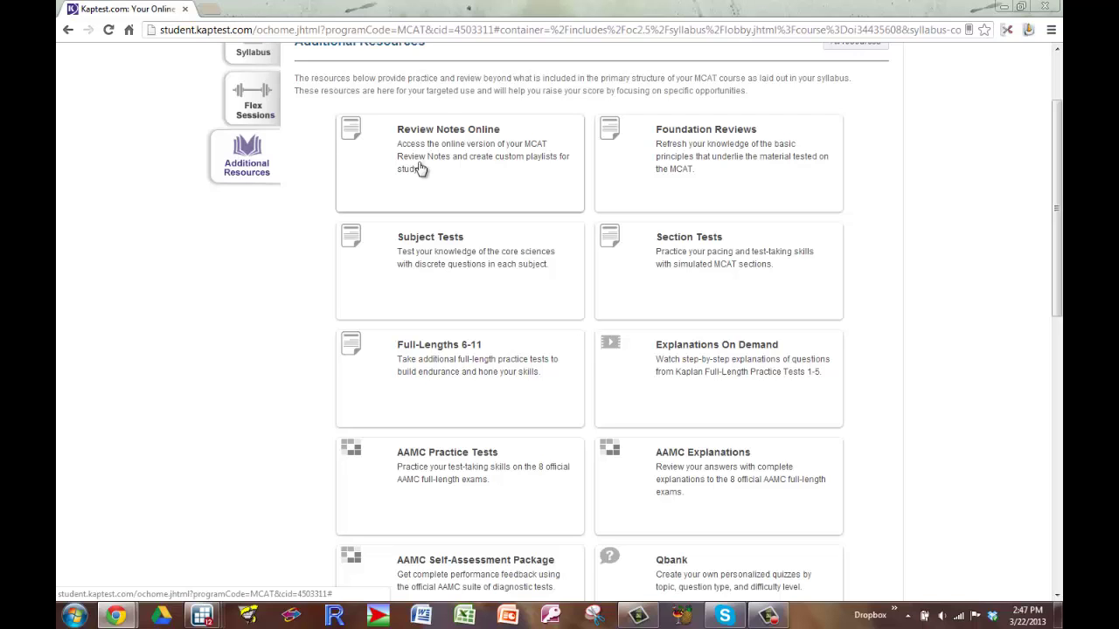
{"action": "left_click", "coordinate": [430, 259]}
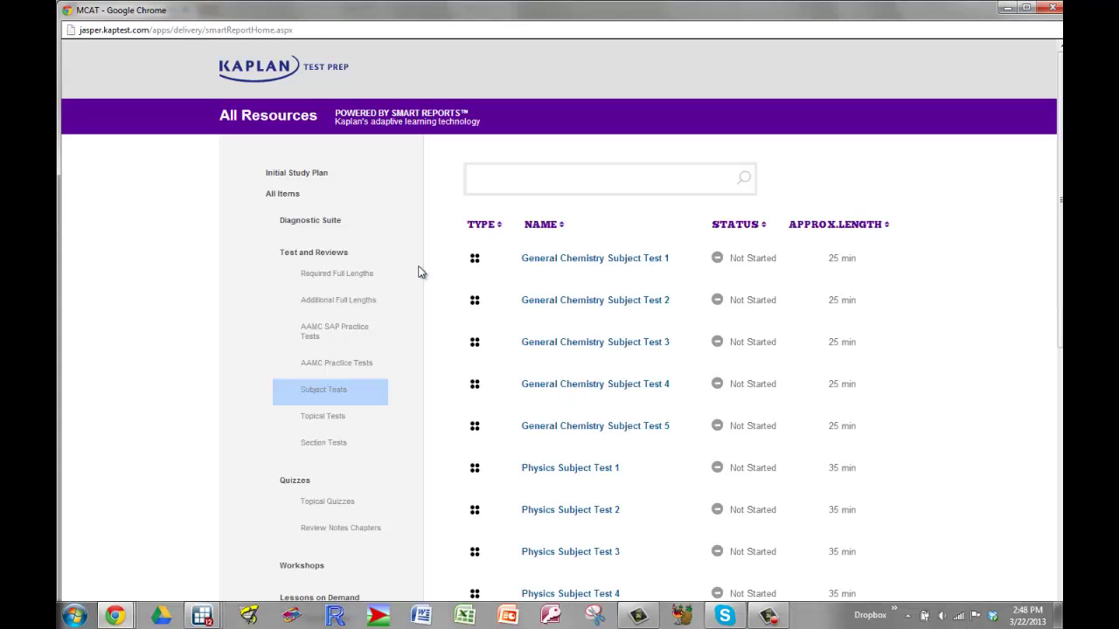
- Show all items in the resource list and search them for "circui"
{"action": "left_click", "coordinate": [292, 202]}
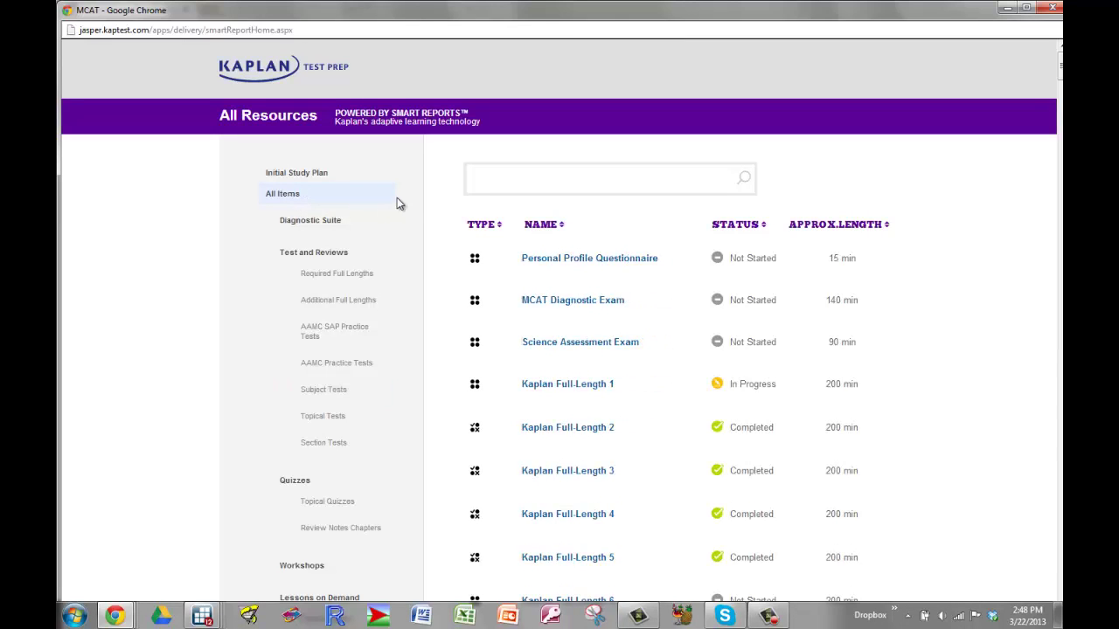
{"action": "left_click", "coordinate": [491, 181]}
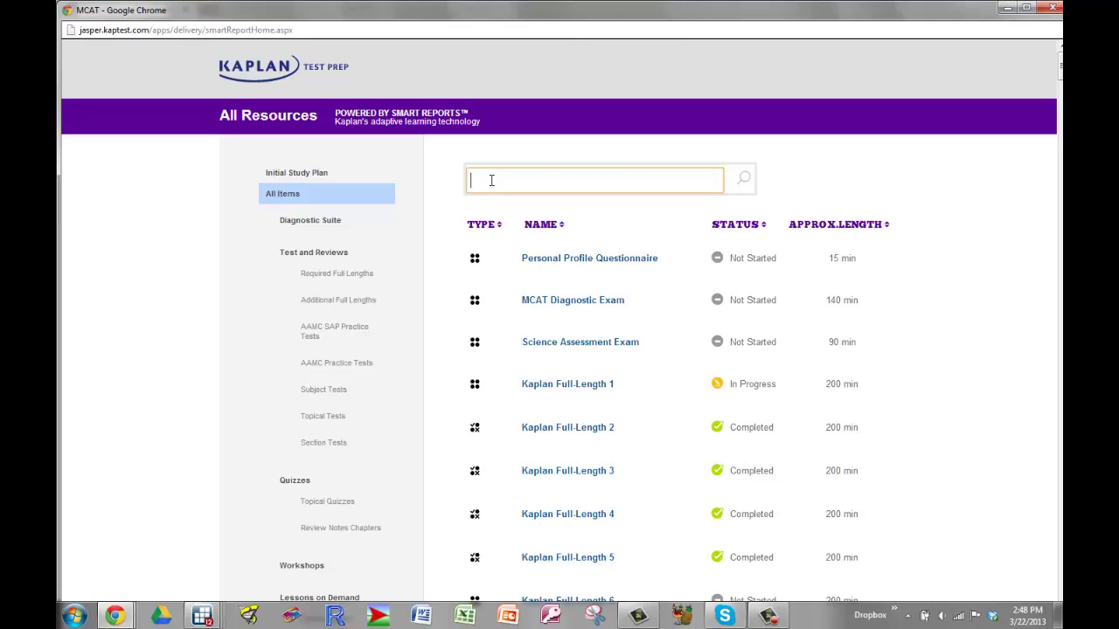
{"action": "type", "text": "cir"}
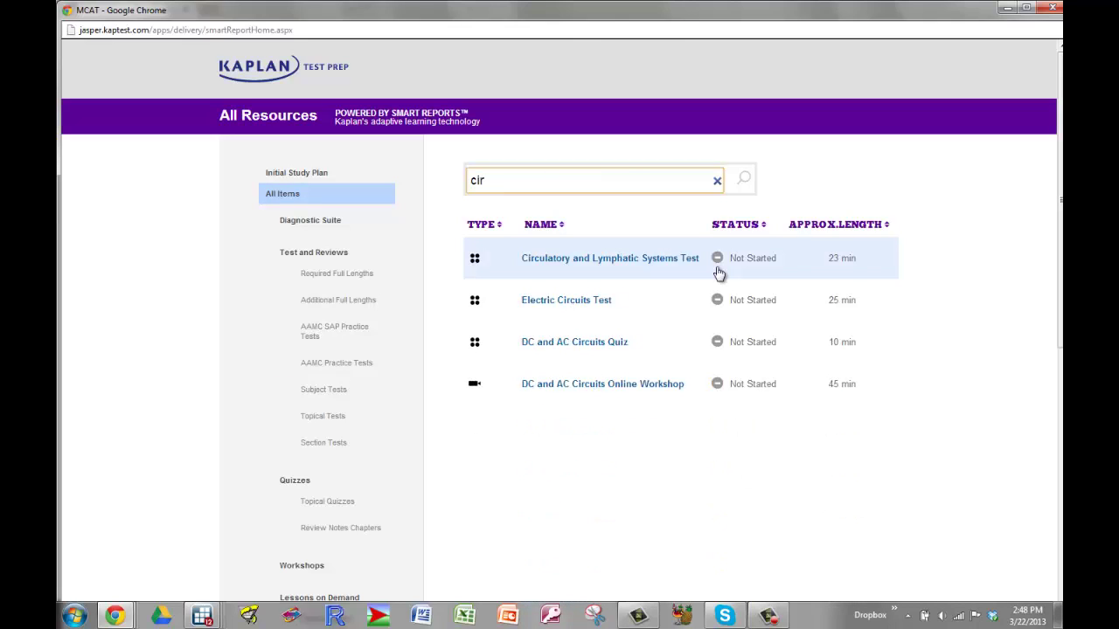
{"action": "type", "text": "cui"}
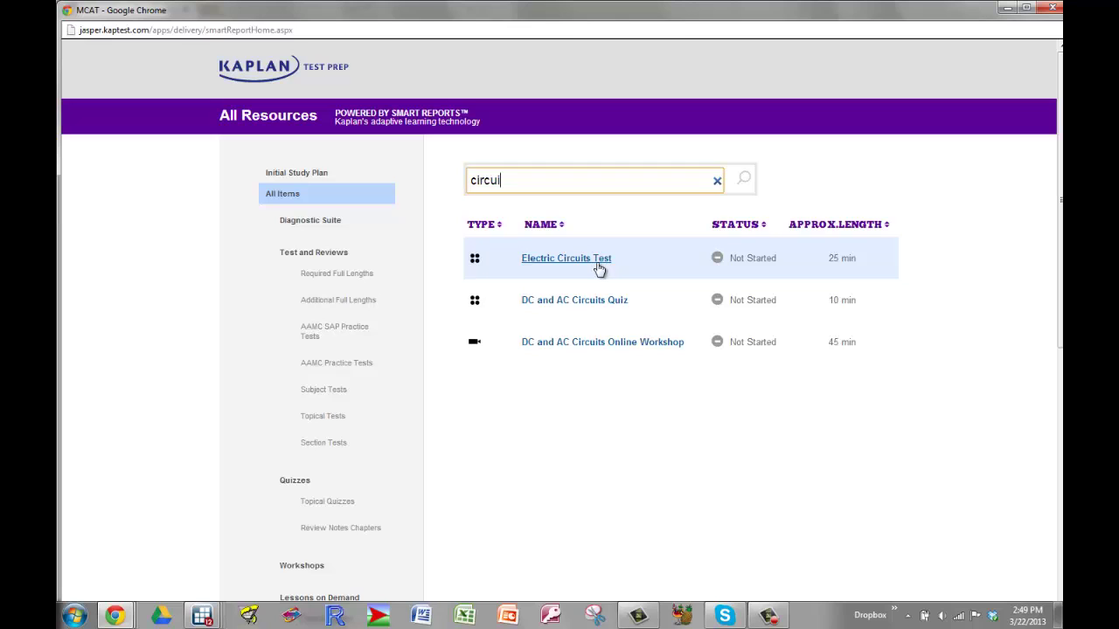
- Filter the resource list to Subject Tests and look through the tests offered for each science subject
{"action": "left_click", "coordinate": [321, 394]}
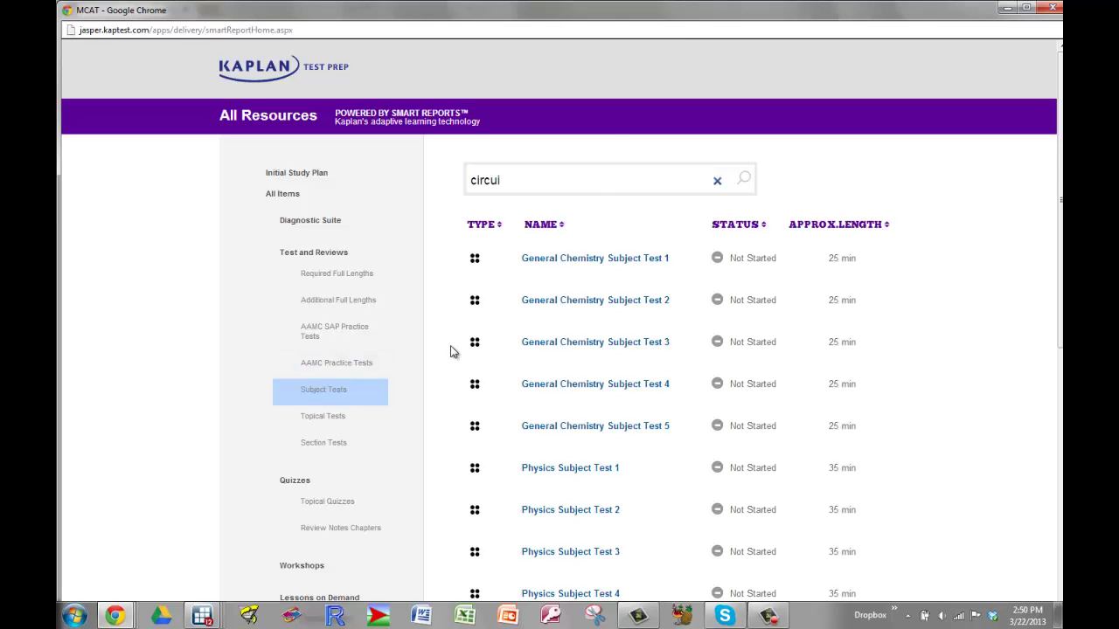
{"action": "scroll", "coordinate": [452, 352], "scroll_direction": "down", "scroll_amount": 5}
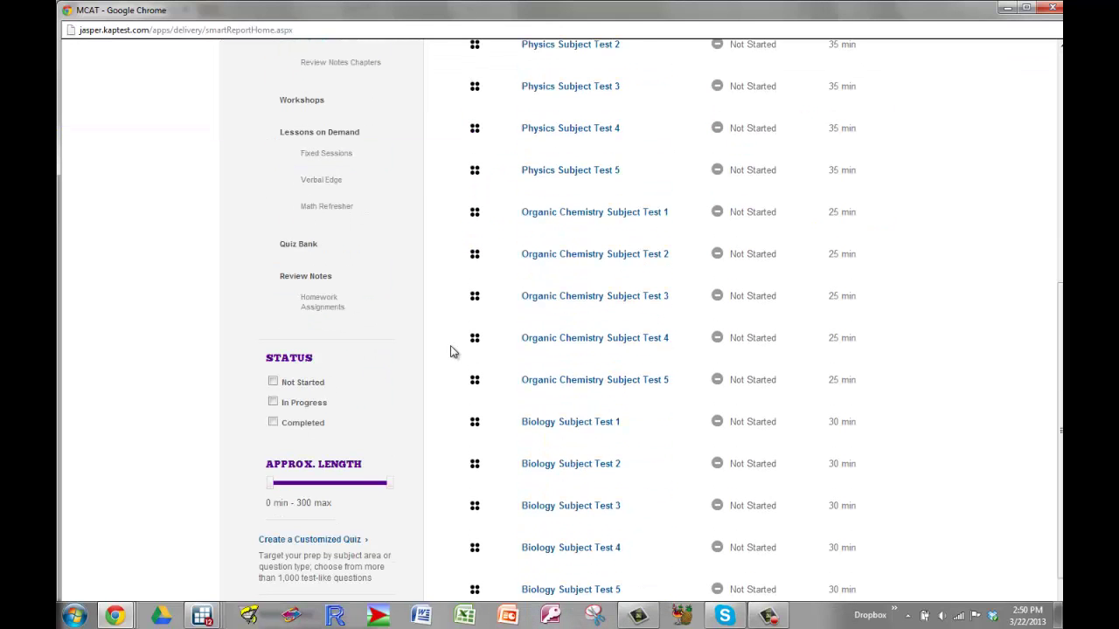
{"action": "scroll", "coordinate": [451, 352], "scroll_direction": "down", "scroll_amount": 1}
{"action": "scroll", "coordinate": [451, 351], "scroll_direction": "up", "scroll_amount": 6}
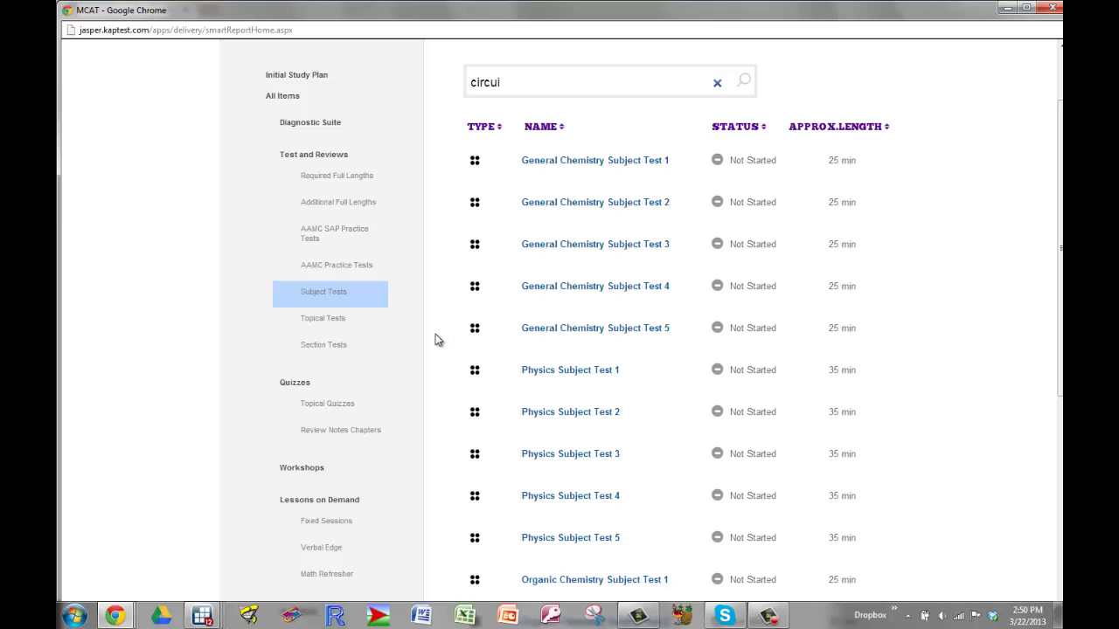
- Search the resources for "section" and look through the matching tests, quizzes and workshops
{"action": "double_click", "coordinate": [469, 82]}
{"action": "type", "text": "section"}
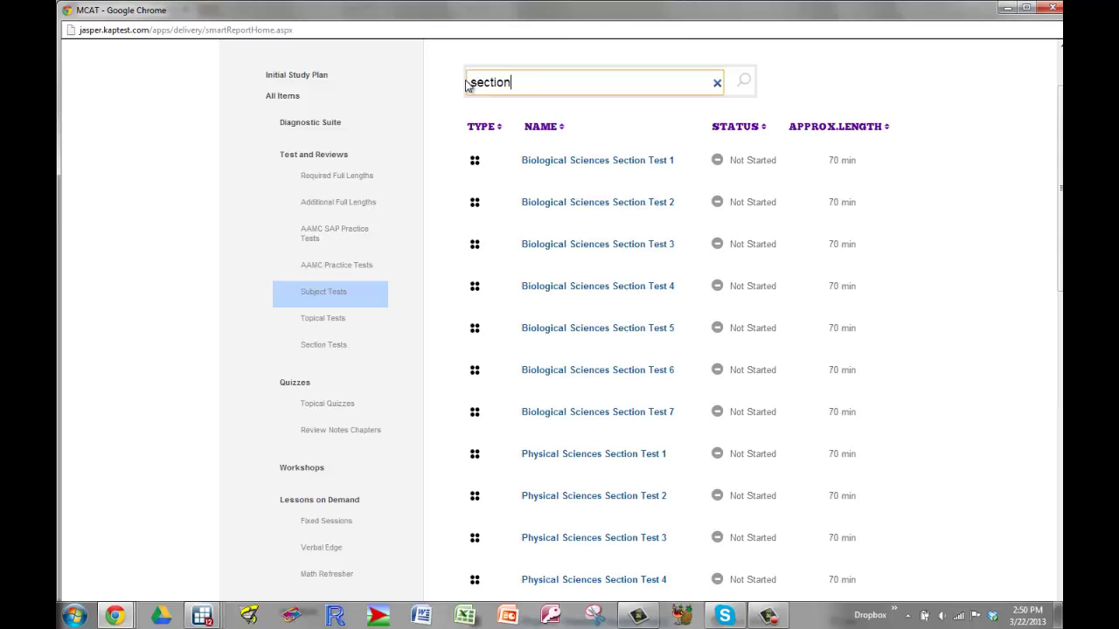
{"action": "scroll", "coordinate": [440, 117], "scroll_direction": "down", "scroll_amount": 5}
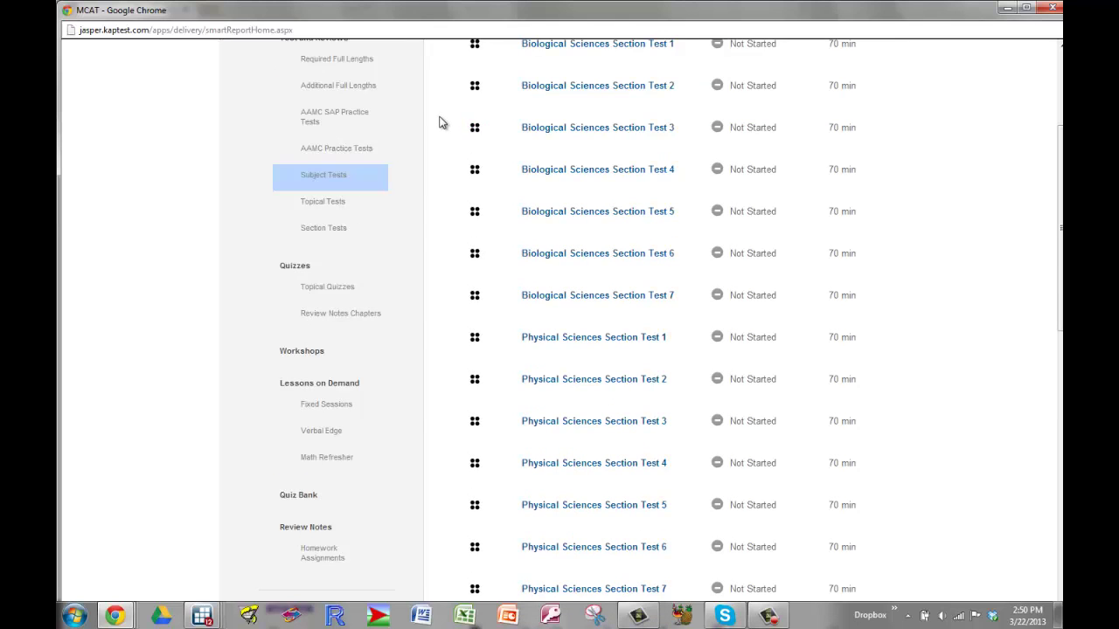
{"action": "scroll", "coordinate": [429, 145], "scroll_direction": "down", "scroll_amount": 4}
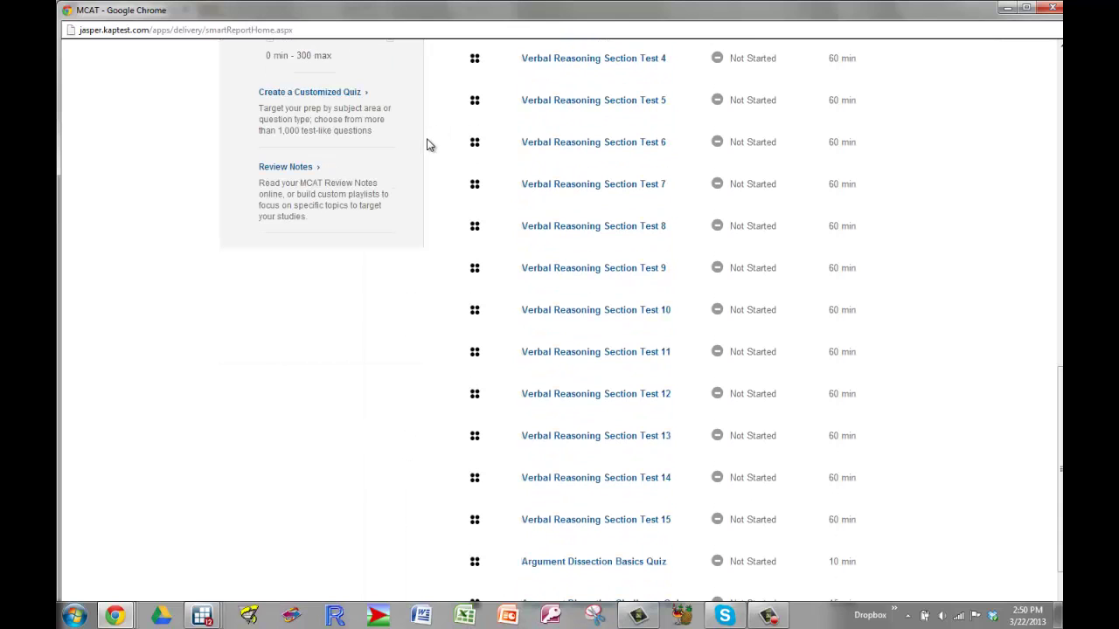
{"action": "scroll", "coordinate": [428, 145], "scroll_direction": "down", "scroll_amount": 1}
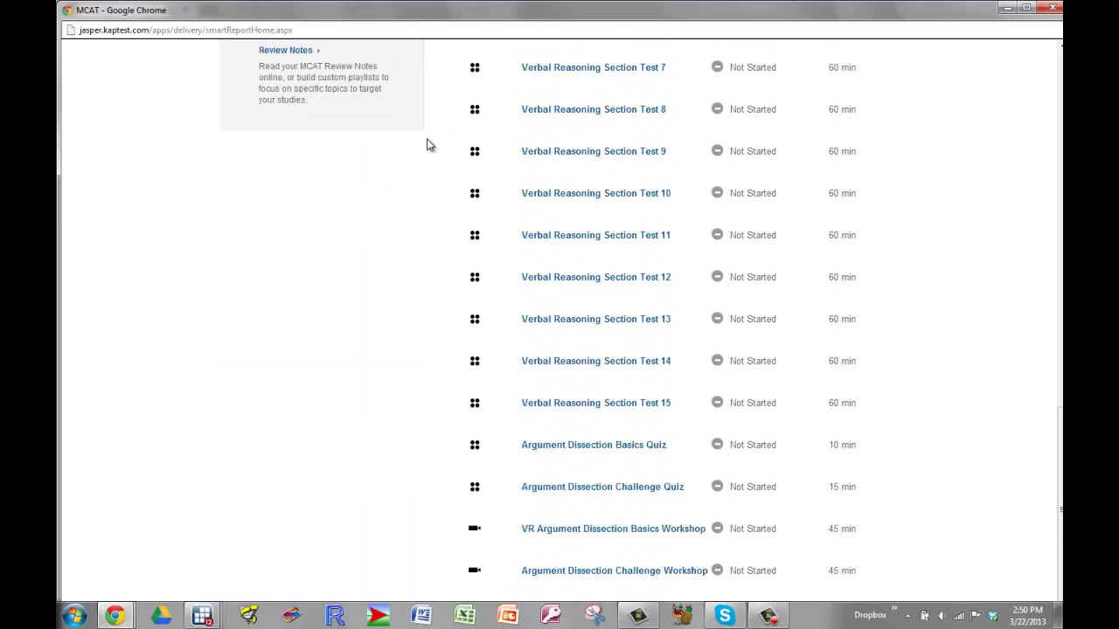
{"action": "scroll", "coordinate": [418, 154], "scroll_direction": "up", "scroll_amount": 5}
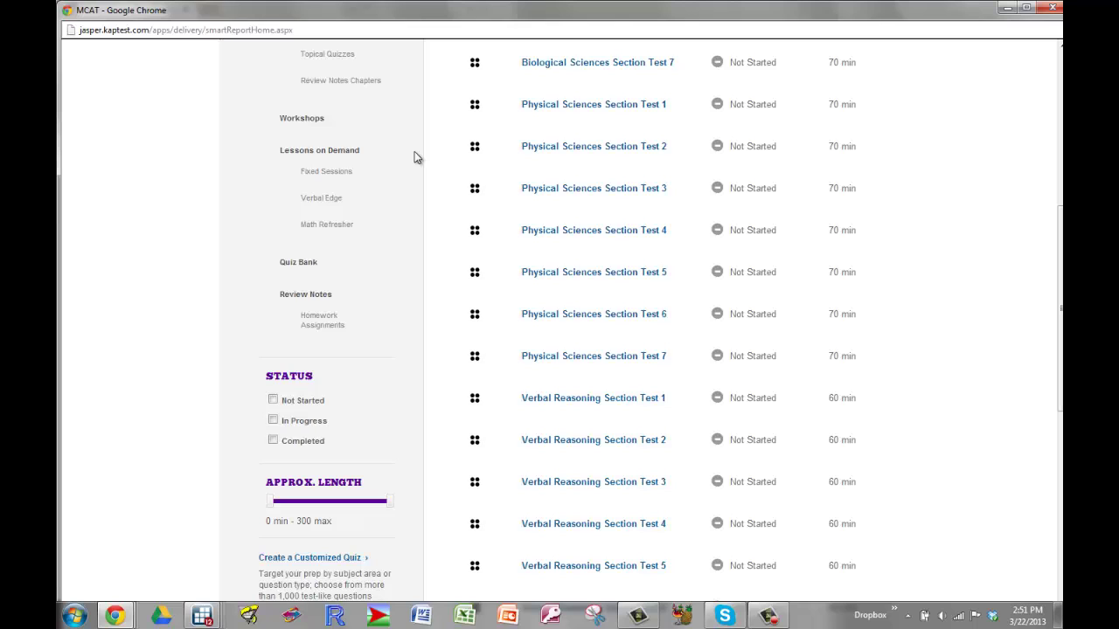
- Show the Quiz Bank items and close the All Resources window
{"action": "left_click", "coordinate": [304, 268]}
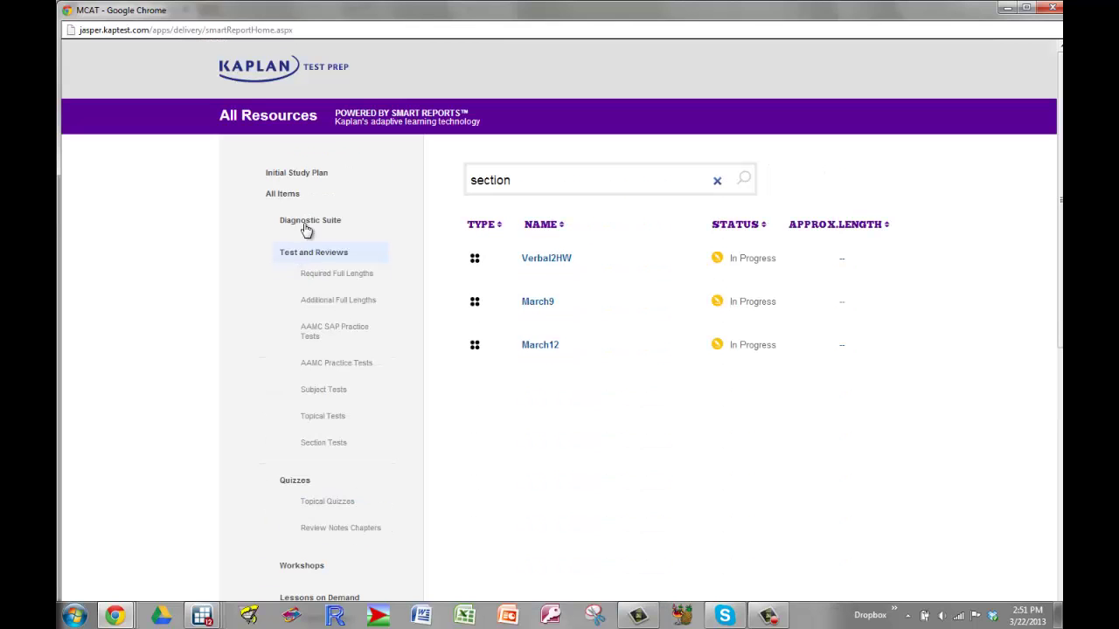
{"action": "left_click", "coordinate": [1053, 10]}
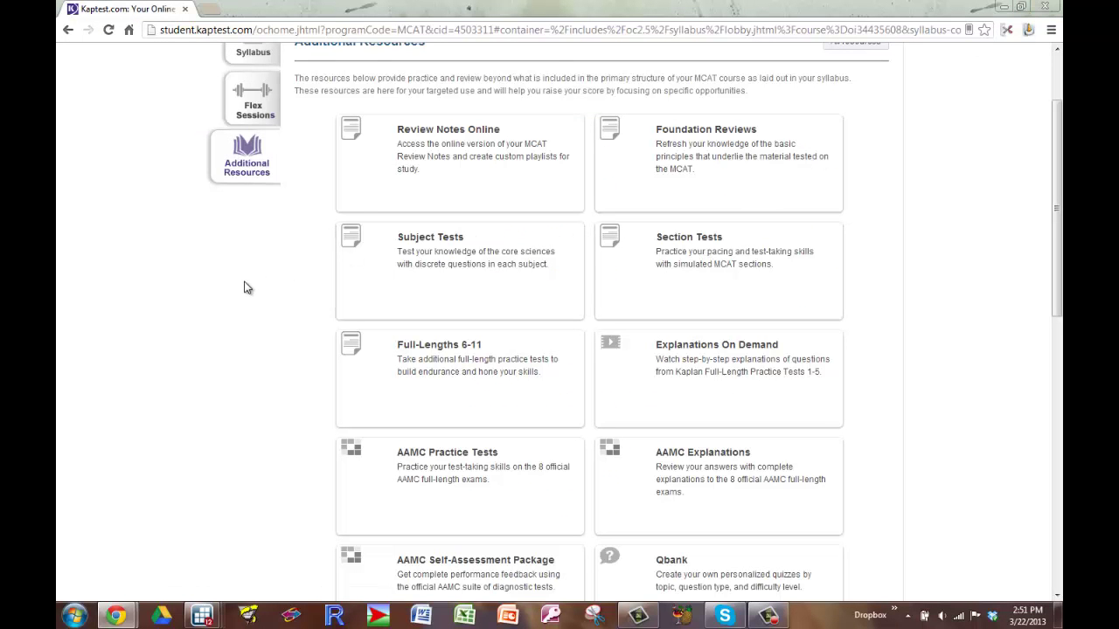
- Open the Qbank quiz builder and limit the test sections to the Physics topics AC/DC Circuits, Atomic Phenomena and Momentum
{"action": "scroll", "coordinate": [245, 289], "scroll_direction": "down", "scroll_amount": 1}
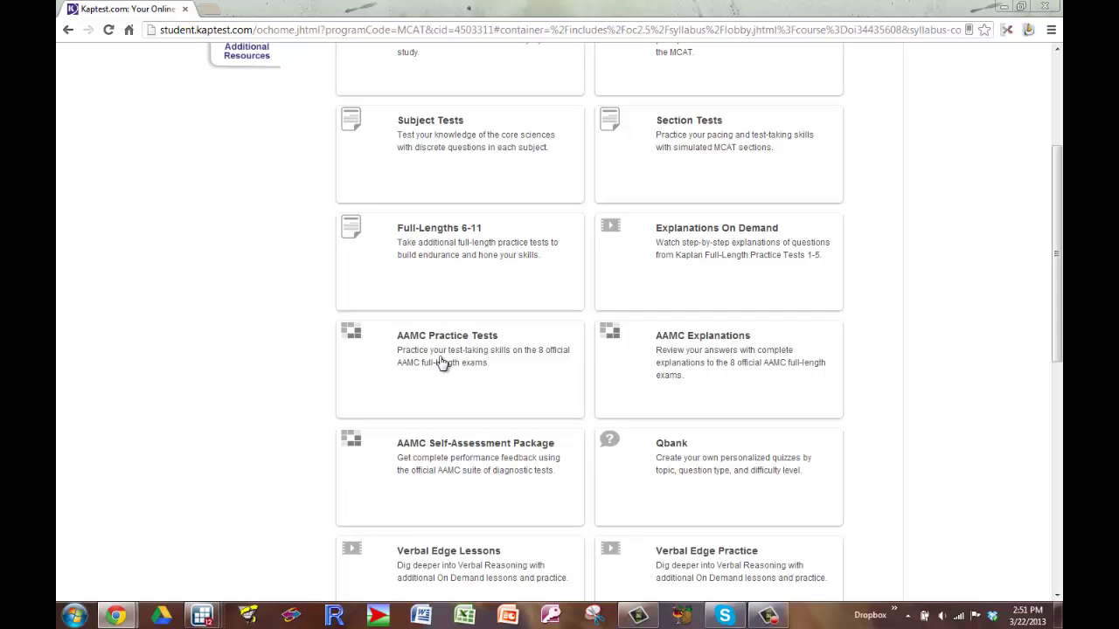
{"action": "left_click", "coordinate": [681, 465]}
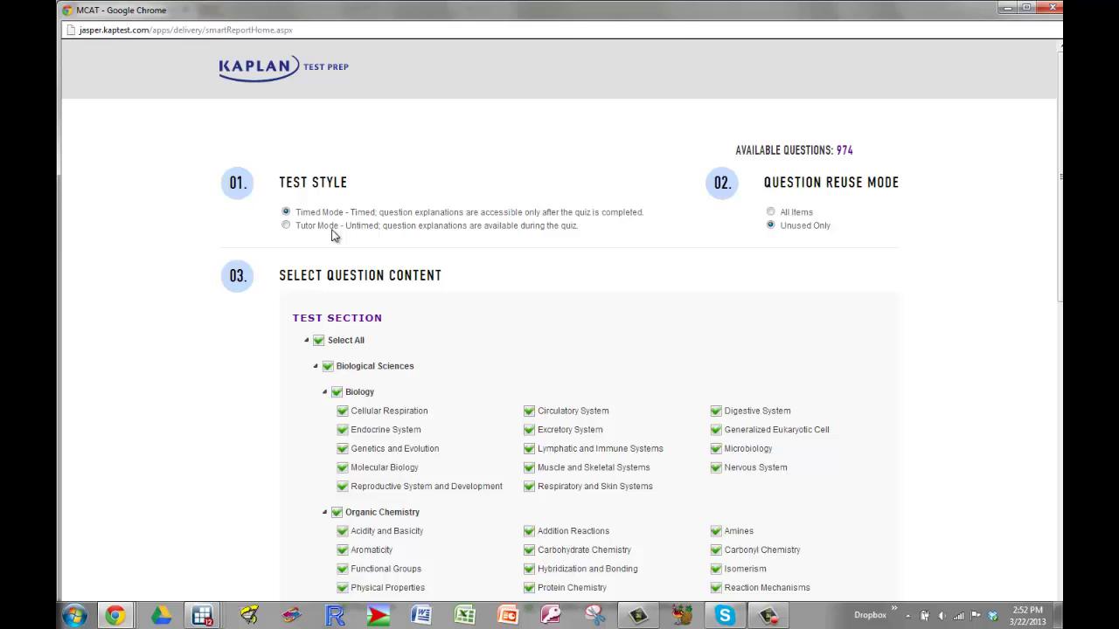
{"action": "scroll", "coordinate": [273, 378], "scroll_direction": "down", "scroll_amount": 1}
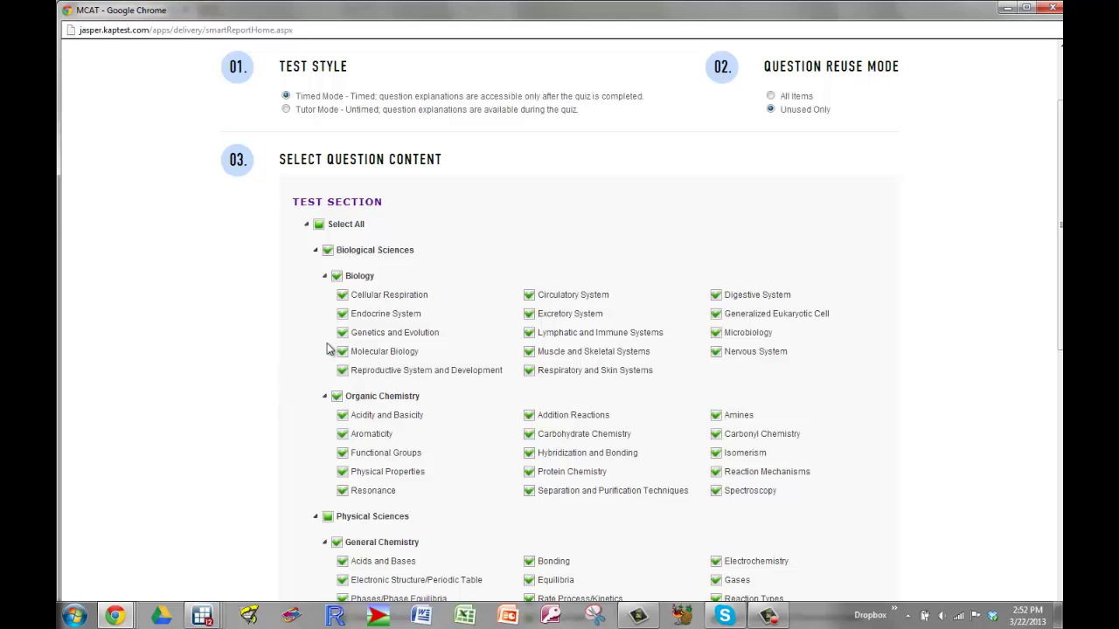
{"action": "scroll", "coordinate": [295, 342], "scroll_direction": "down", "scroll_amount": 2}
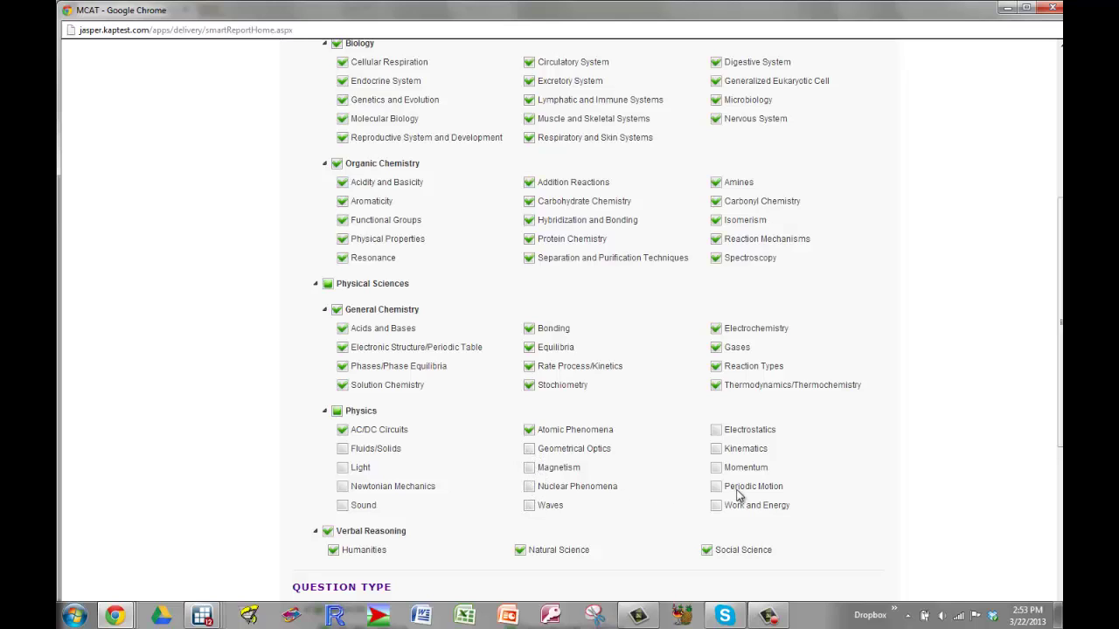
{"action": "left_click", "coordinate": [715, 469]}
{"action": "left_click", "coordinate": [336, 310]}
{"action": "left_click", "coordinate": [337, 164]}
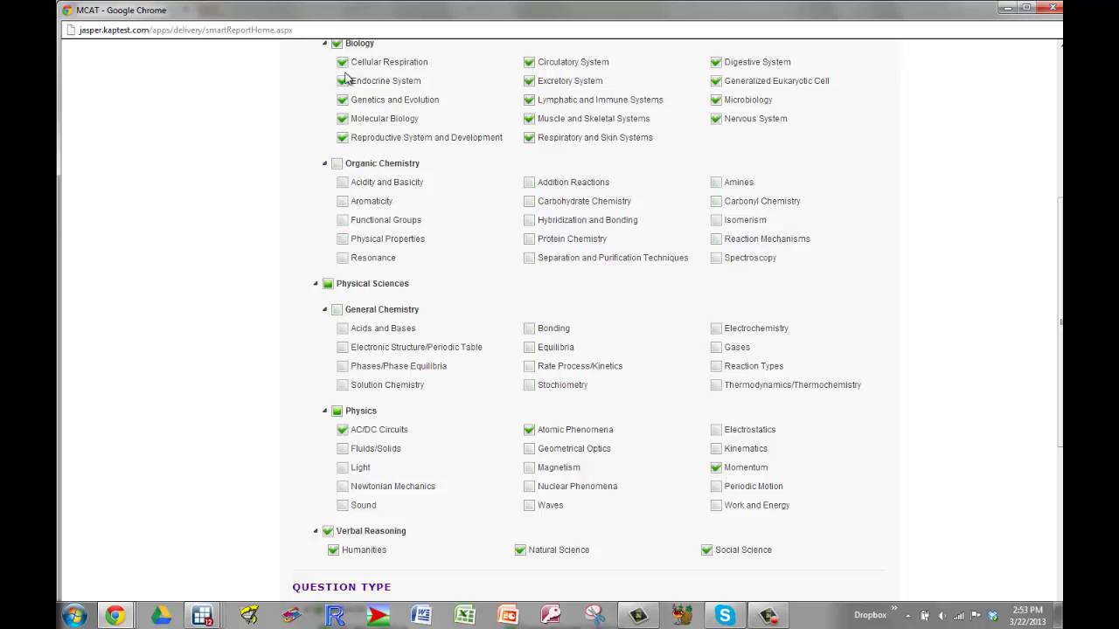
{"action": "left_click", "coordinate": [336, 44]}
{"action": "left_click", "coordinate": [328, 531]}
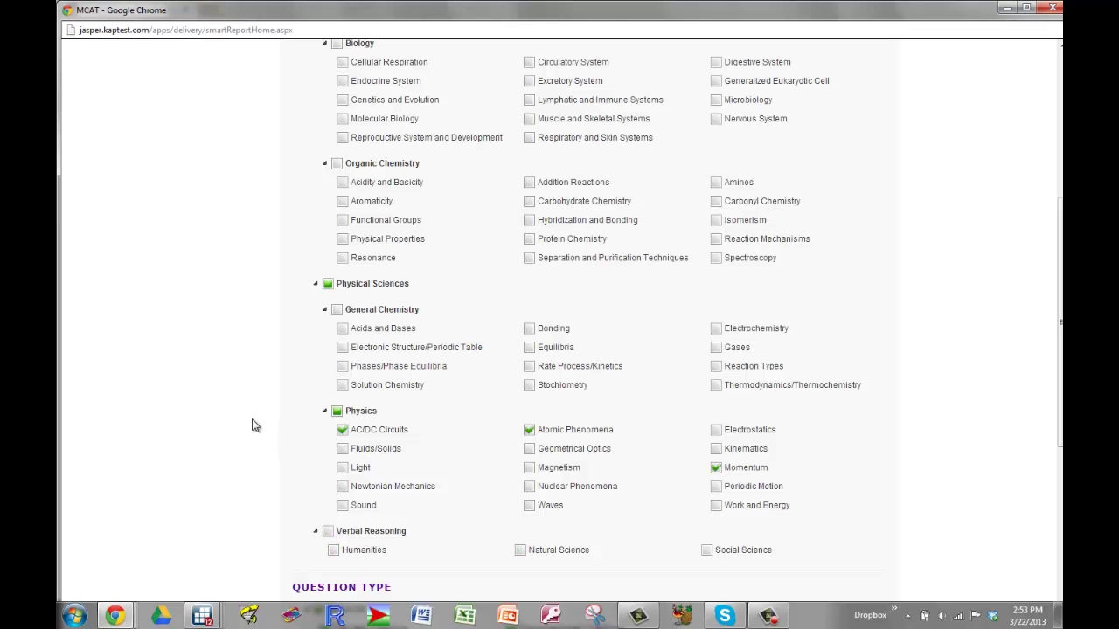
- Calculate the number of available questions for the chosen topics and close the quiz builder without creating an assignment
{"action": "scroll", "coordinate": [250, 424], "scroll_direction": "up", "scroll_amount": 3}
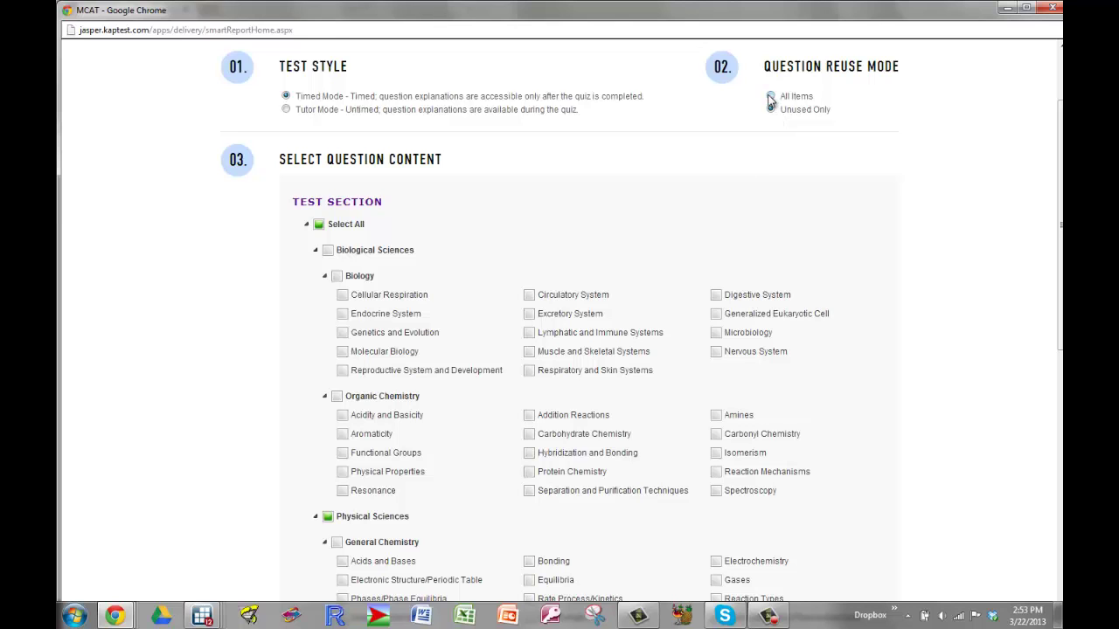
{"action": "scroll", "coordinate": [671, 166], "scroll_direction": "down", "scroll_amount": 7}
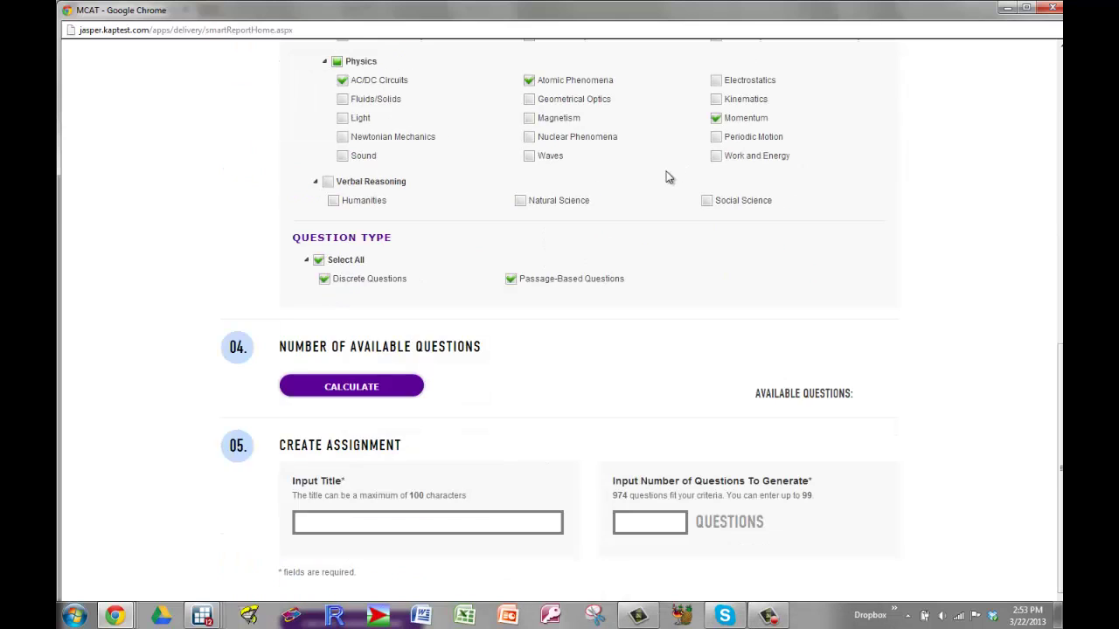
{"action": "left_click", "coordinate": [384, 386]}
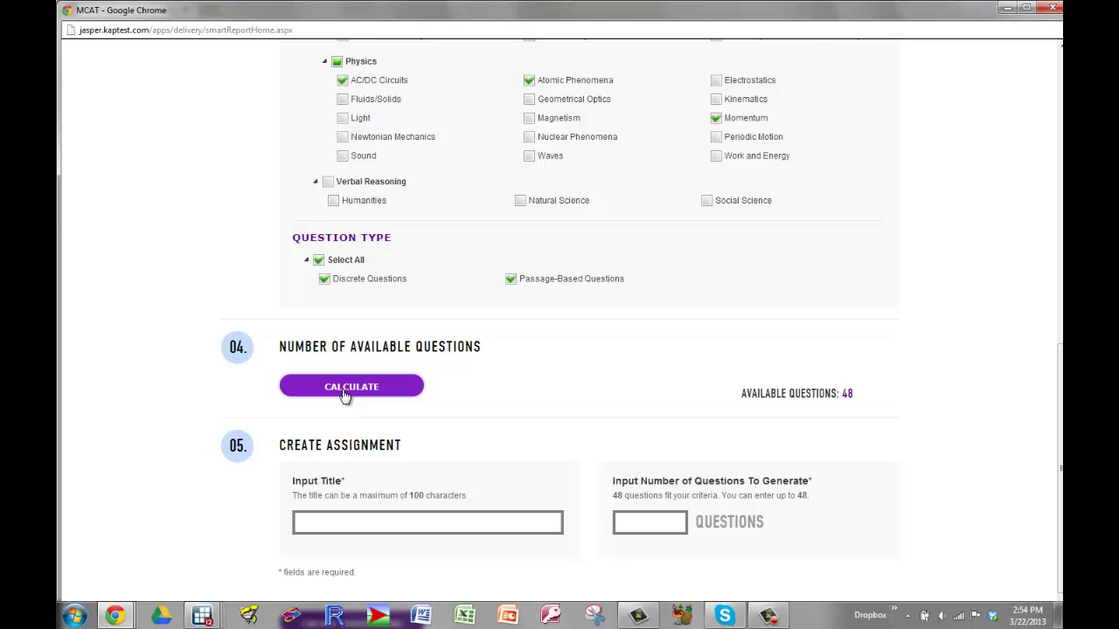
{"action": "left_click", "coordinate": [346, 395]}
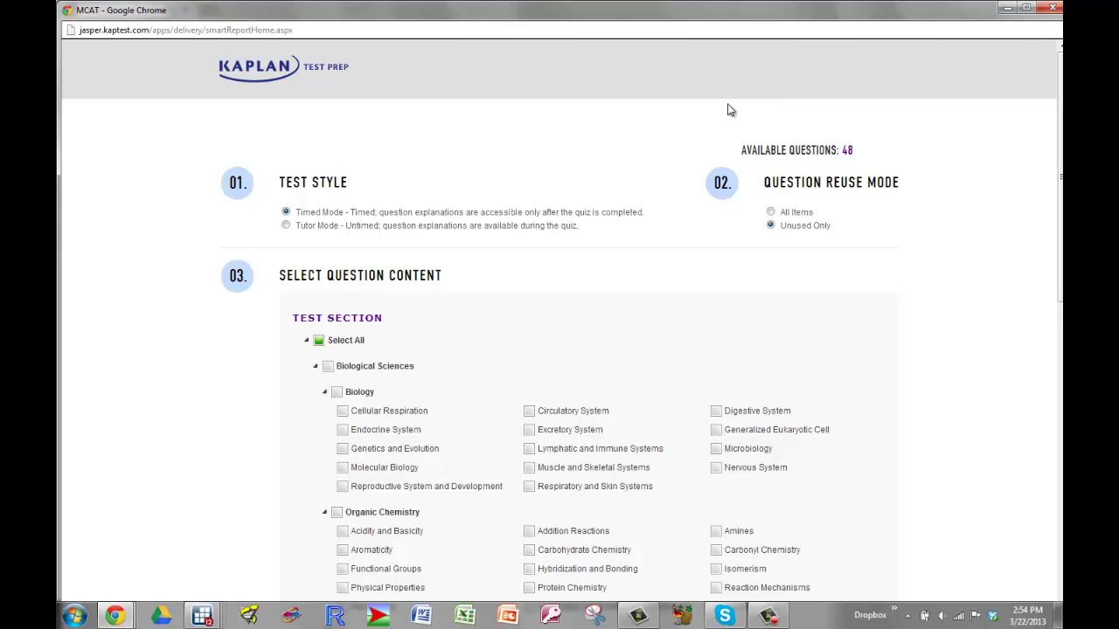
{"action": "left_click", "coordinate": [1052, 7]}
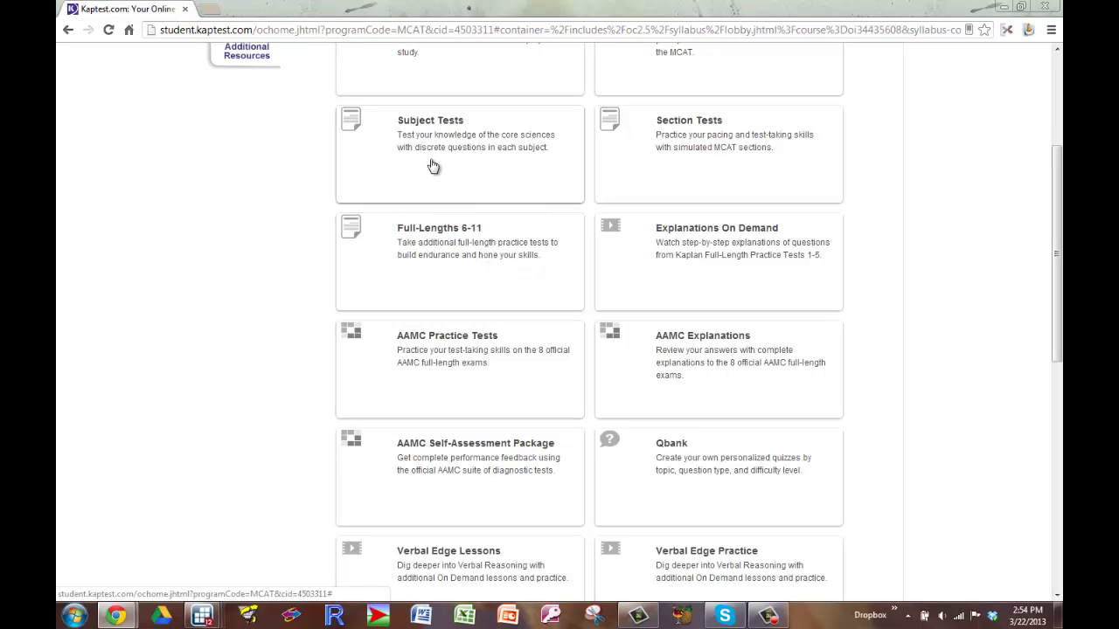
- View the Lessons On Demand list, close its window and return to the beginning of the Additional Resources page
{"action": "scroll", "coordinate": [219, 248], "scroll_direction": "up", "scroll_amount": 1}
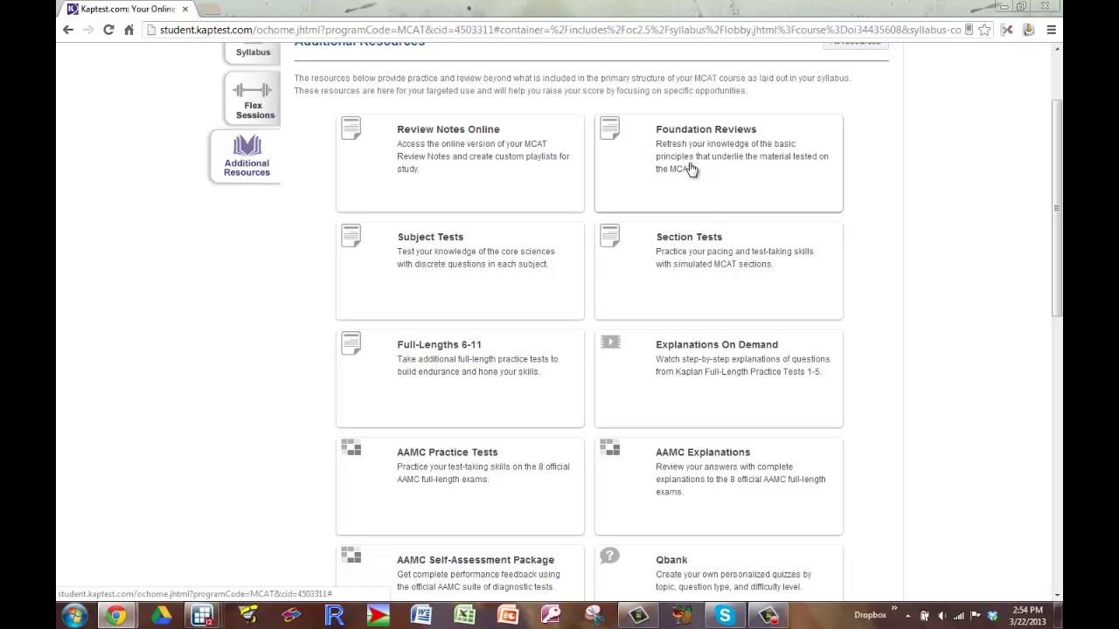
{"action": "scroll", "coordinate": [691, 168], "scroll_direction": "down", "scroll_amount": 1}
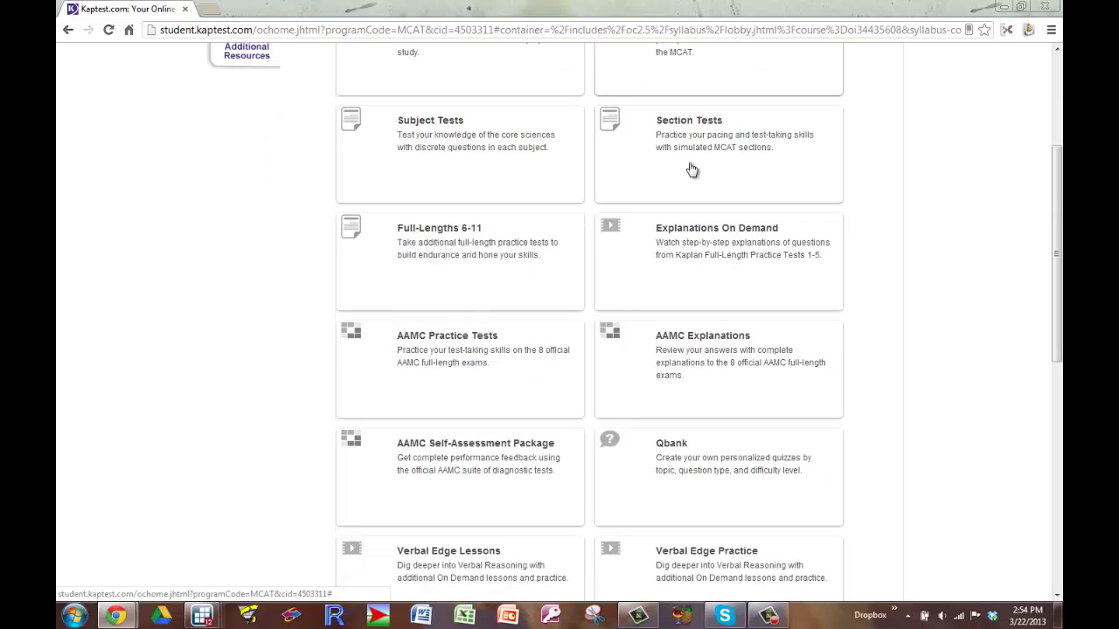
{"action": "scroll", "coordinate": [690, 168], "scroll_direction": "down", "scroll_amount": 2}
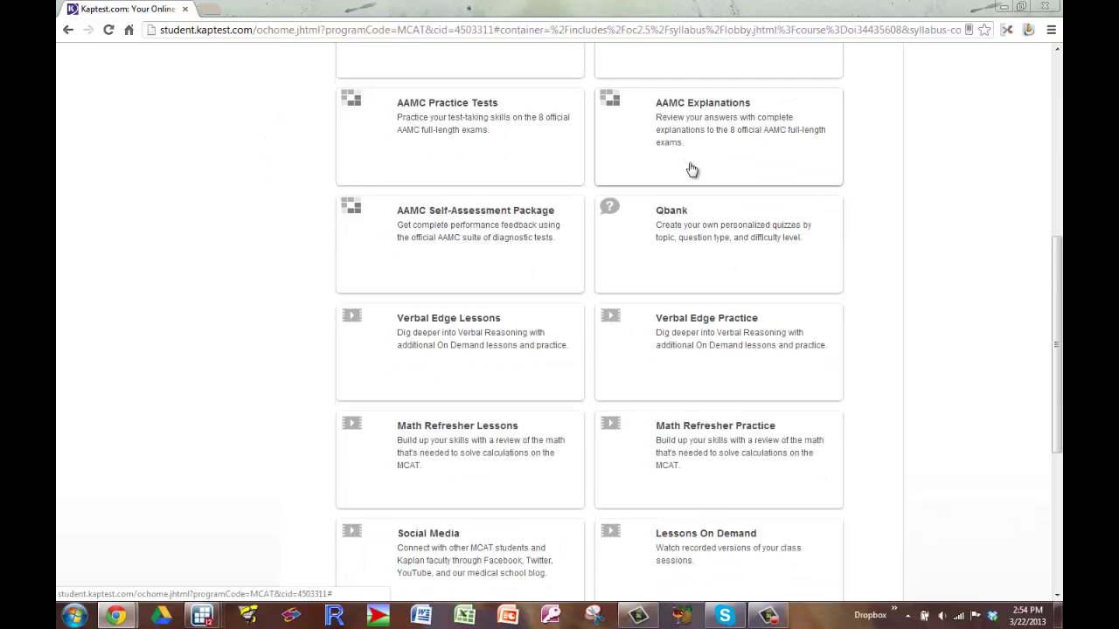
{"action": "scroll", "coordinate": [690, 169], "scroll_direction": "down", "scroll_amount": 1}
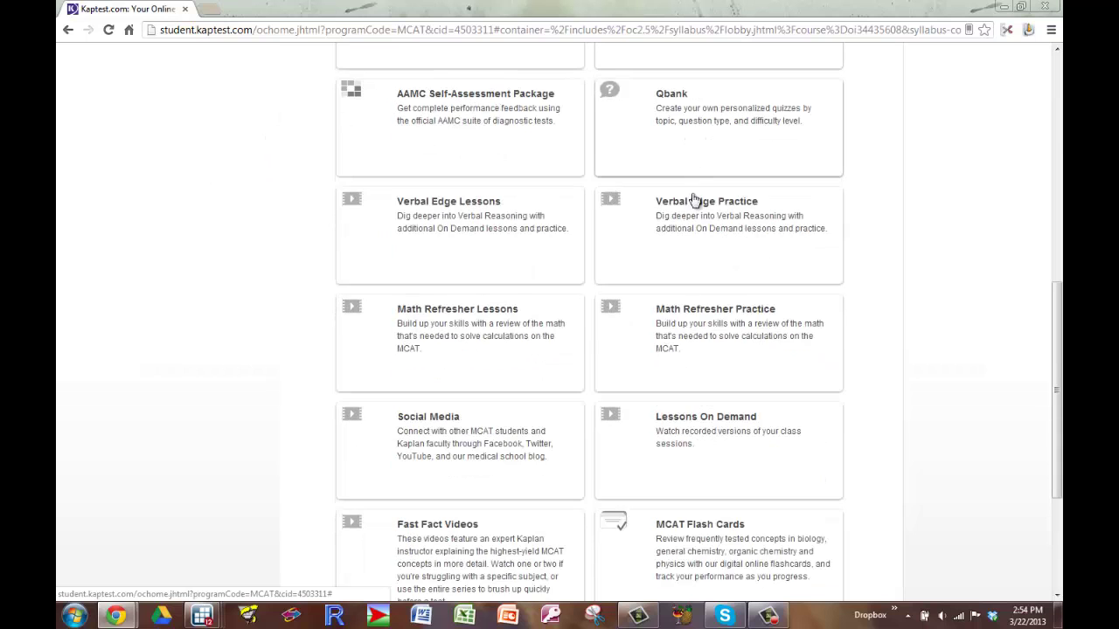
{"action": "left_click", "coordinate": [681, 436]}
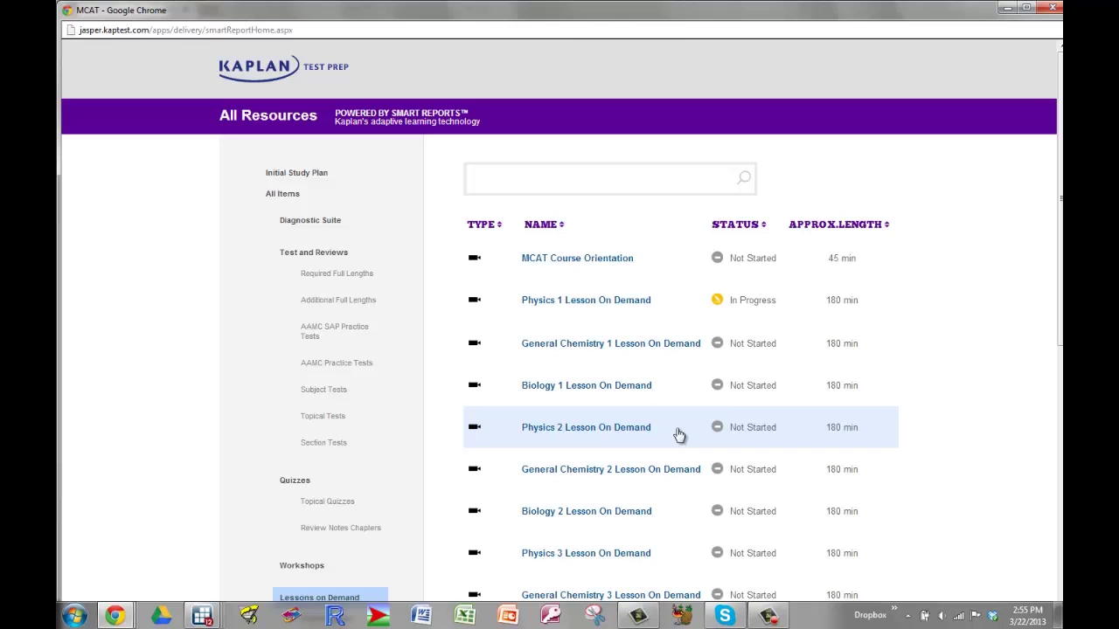
{"action": "left_click", "coordinate": [1049, 8]}
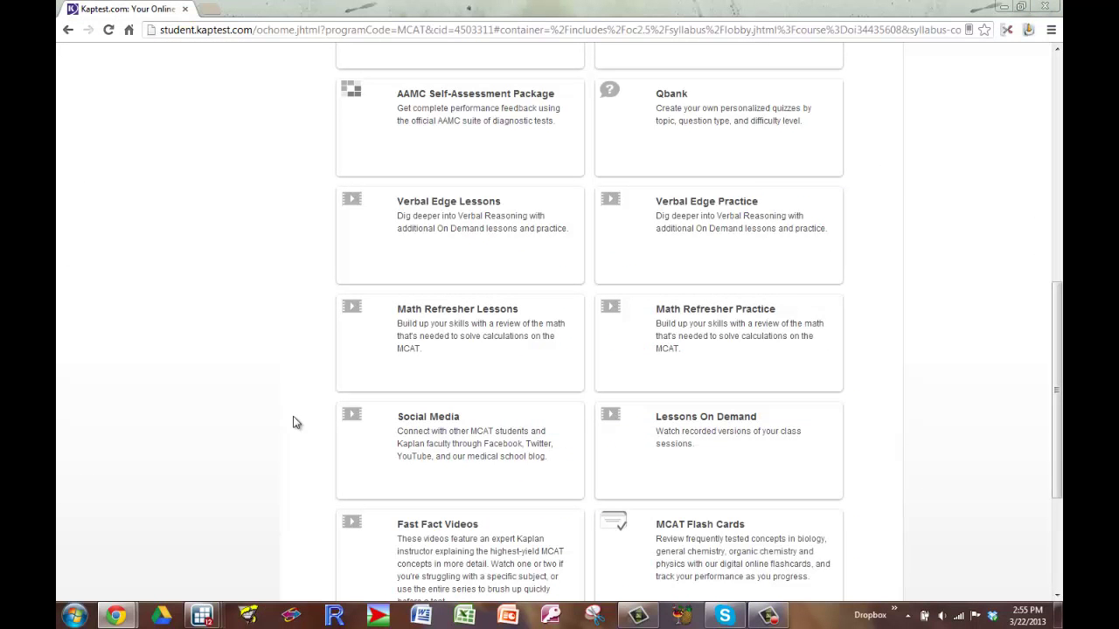
{"action": "scroll", "coordinate": [293, 423], "scroll_direction": "down", "scroll_amount": 3}
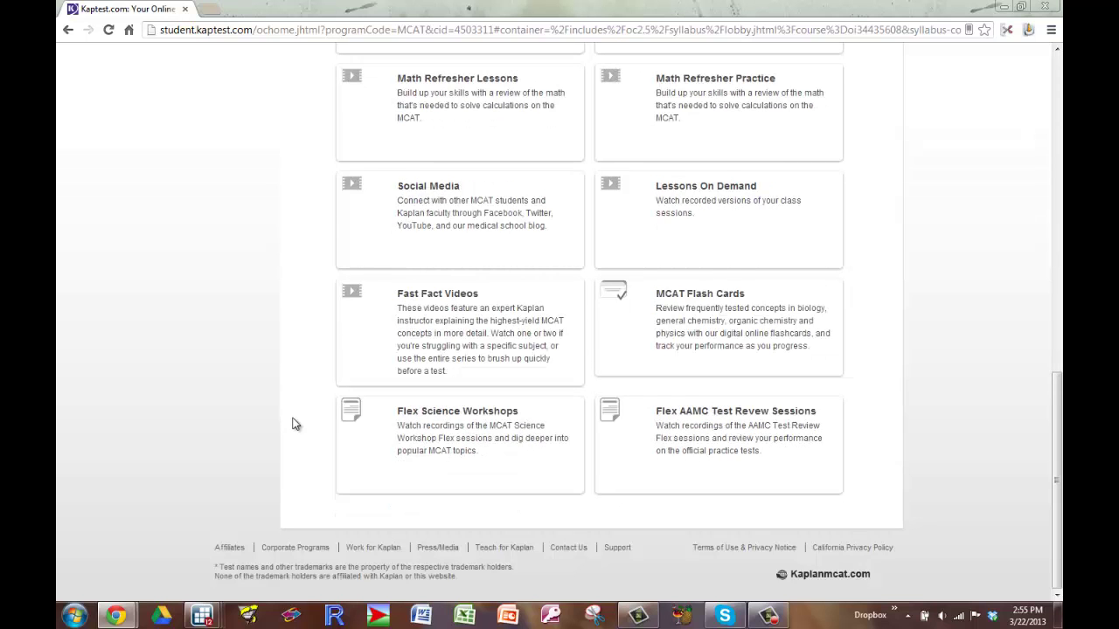
{"action": "scroll", "coordinate": [296, 422], "scroll_direction": "up", "scroll_amount": 10}
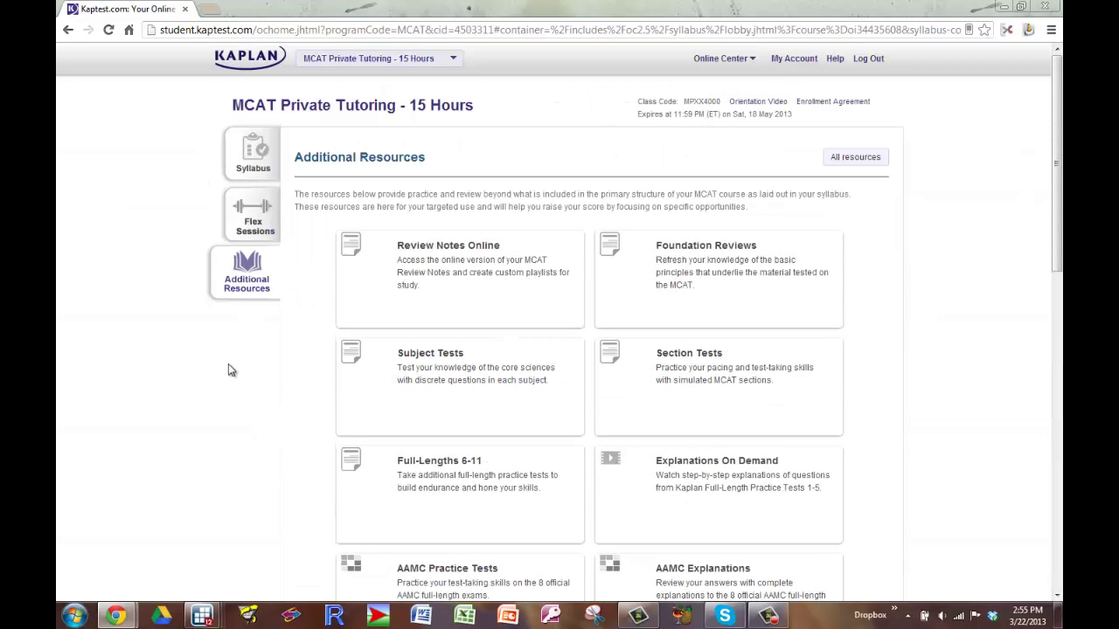